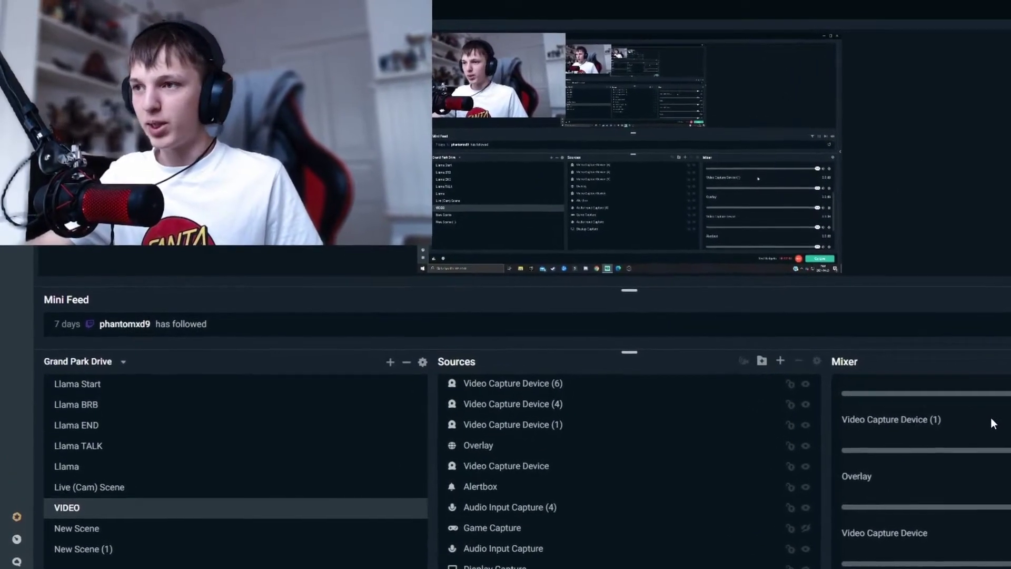
{"action": "scroll", "coordinate": [991, 416], "scroll_direction": "up", "scroll_amount": 5}
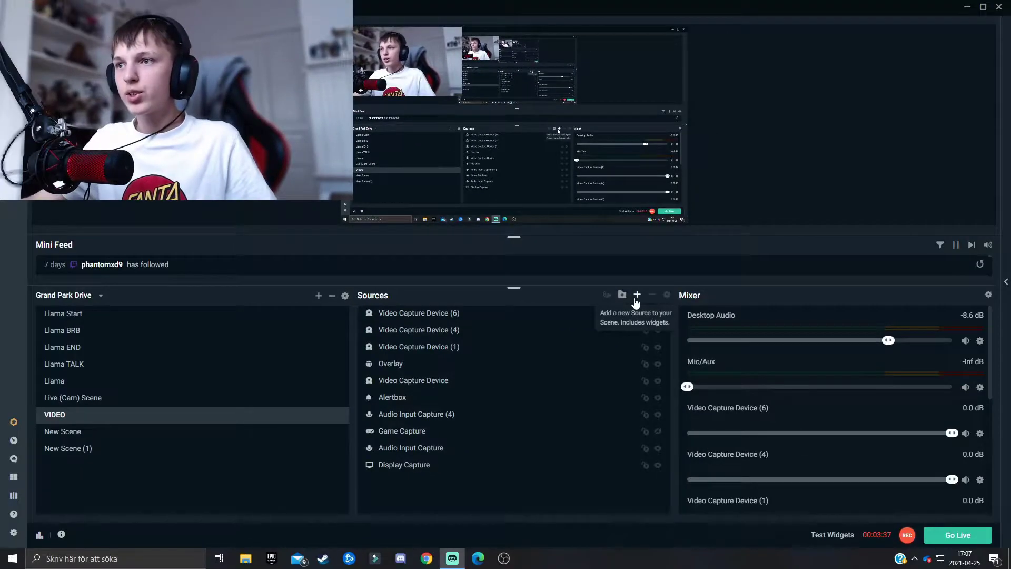
Add a brand-new Stream Label widget source, which previews the all-time top donator label.
{"action": "left_click", "coordinate": [636, 296]}
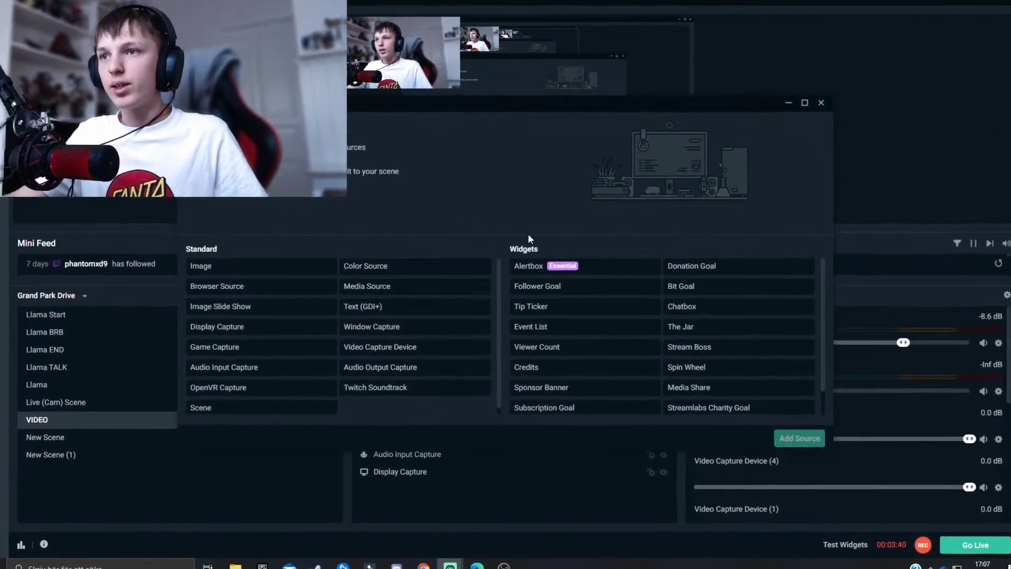
{"action": "scroll", "coordinate": [579, 294], "scroll_direction": "down", "scroll_amount": 1}
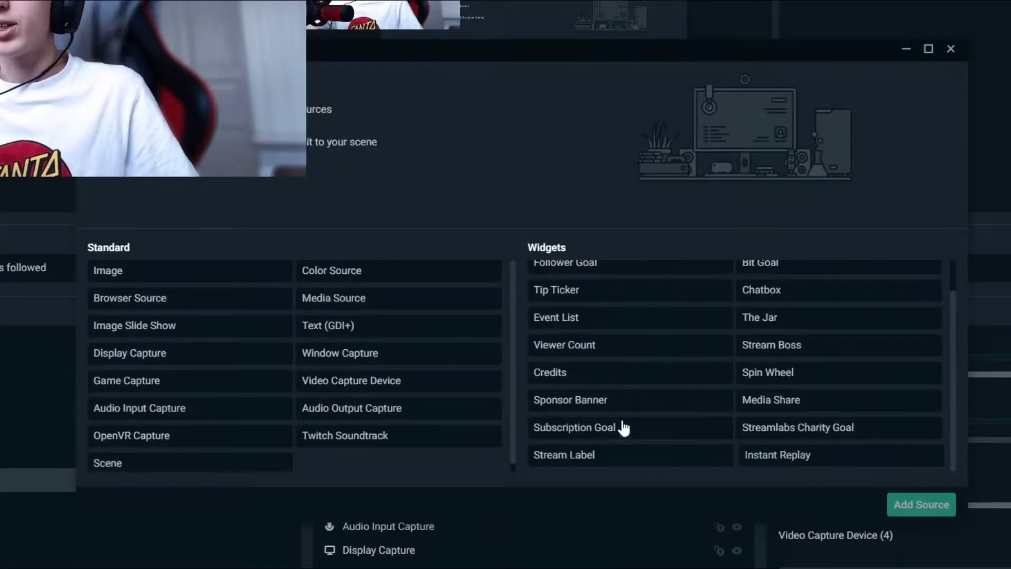
{"action": "left_click", "coordinate": [616, 456]}
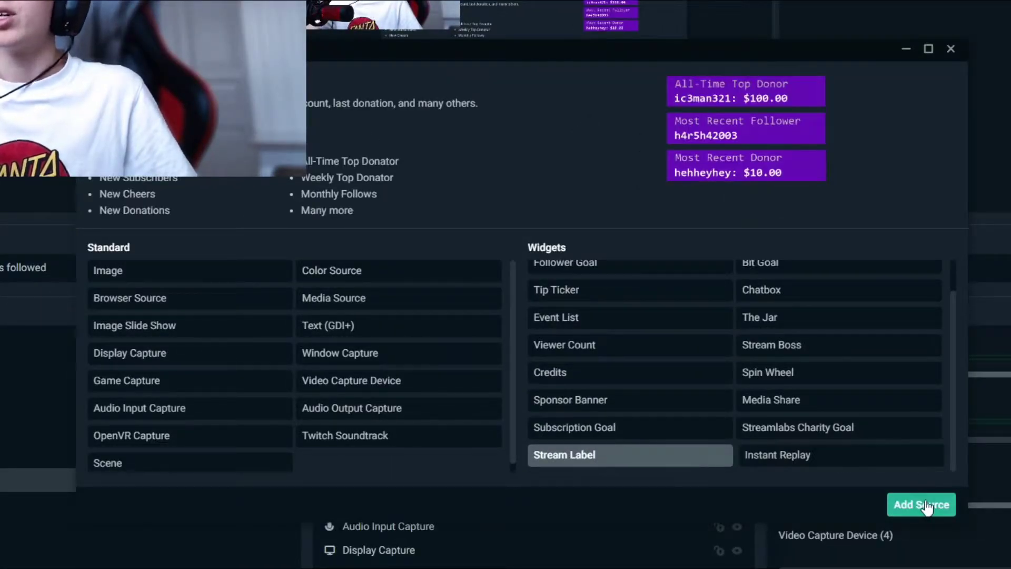
{"action": "left_click", "coordinate": [921, 505]}
{"action": "left_click", "coordinate": [452, 380]}
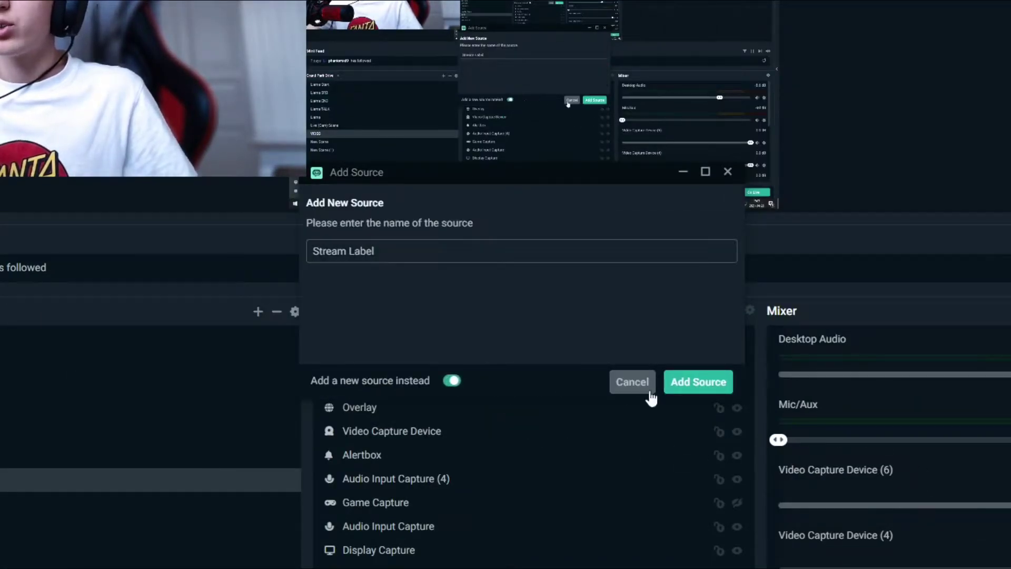
{"action": "left_click", "coordinate": [699, 382]}
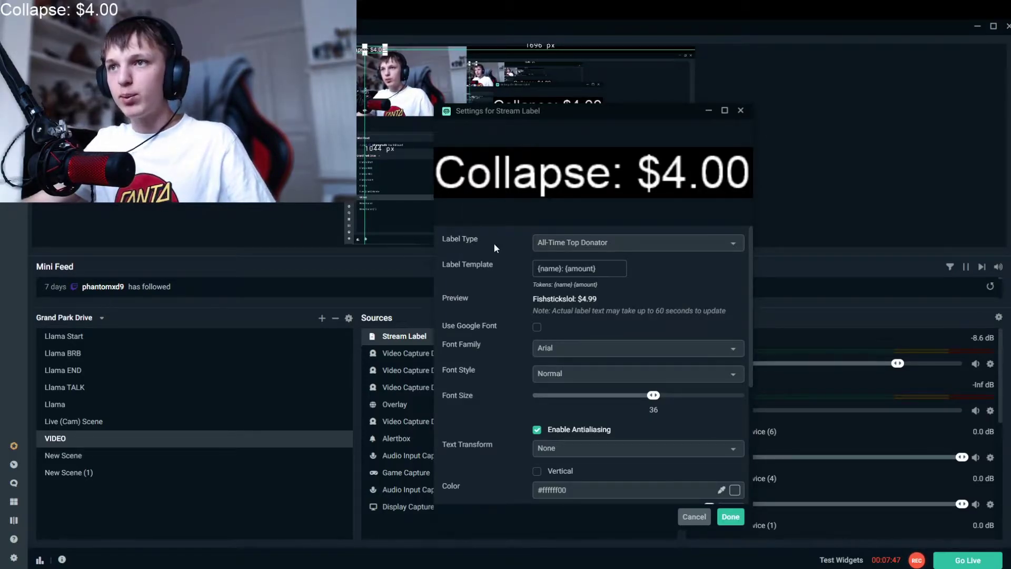
Change the Label Type dropdown to Session Top Cheerers.
{"action": "left_click", "coordinate": [545, 243]}
{"action": "scroll", "coordinate": [645, 322], "scroll_direction": "up", "scroll_amount": 5}
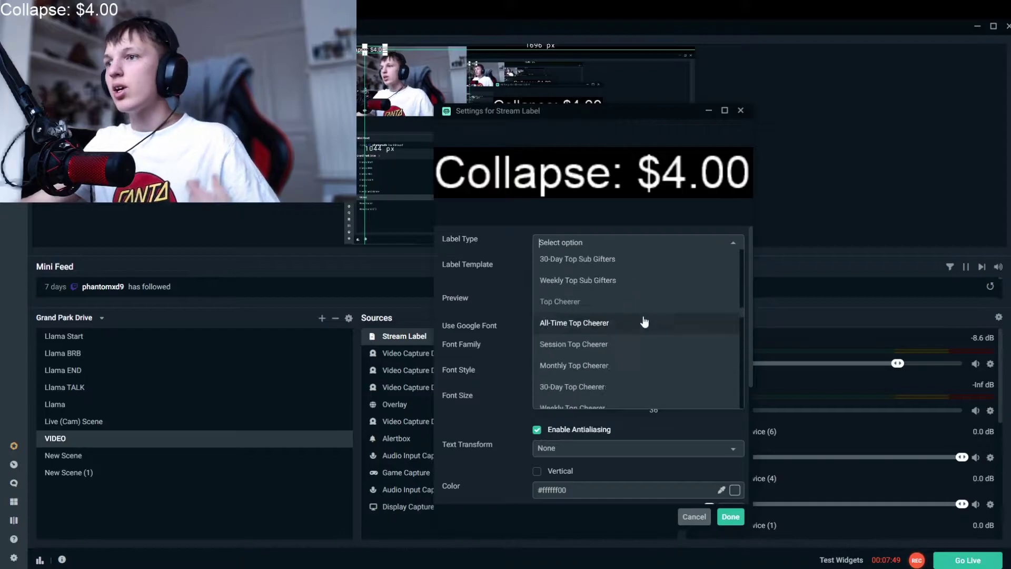
{"action": "scroll", "coordinate": [703, 334], "scroll_direction": "down", "scroll_amount": 3}
{"action": "scroll", "coordinate": [702, 333], "scroll_direction": "down", "scroll_amount": 3}
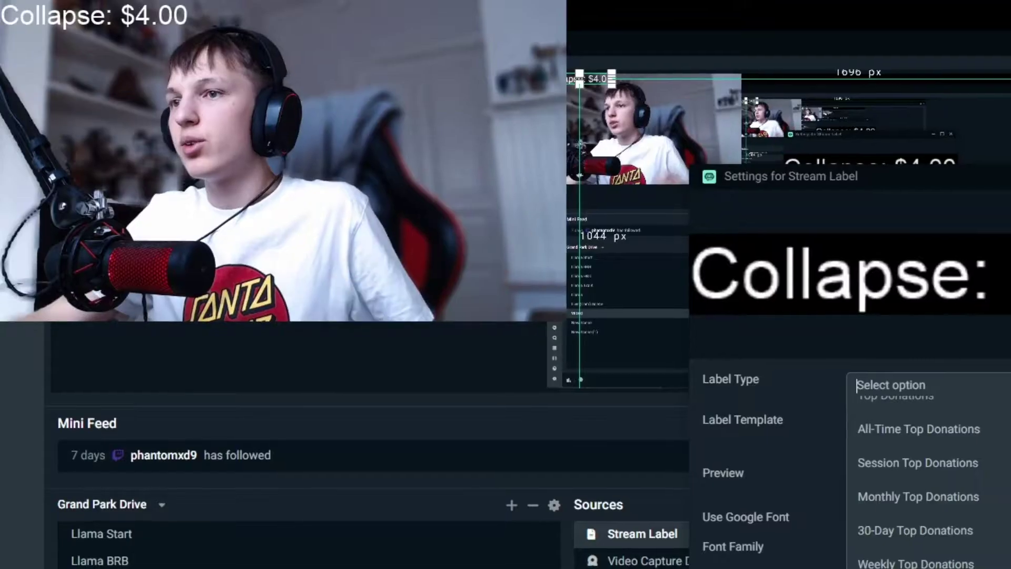
{"action": "scroll", "coordinate": [909, 474], "scroll_direction": "down", "scroll_amount": 1}
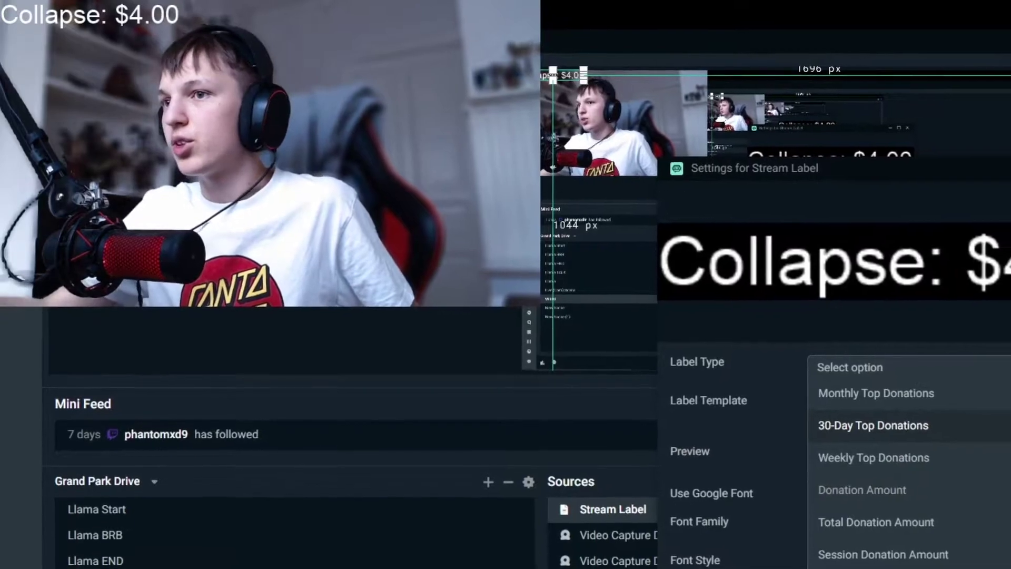
{"action": "scroll", "coordinate": [699, 316], "scroll_direction": "down", "scroll_amount": 1}
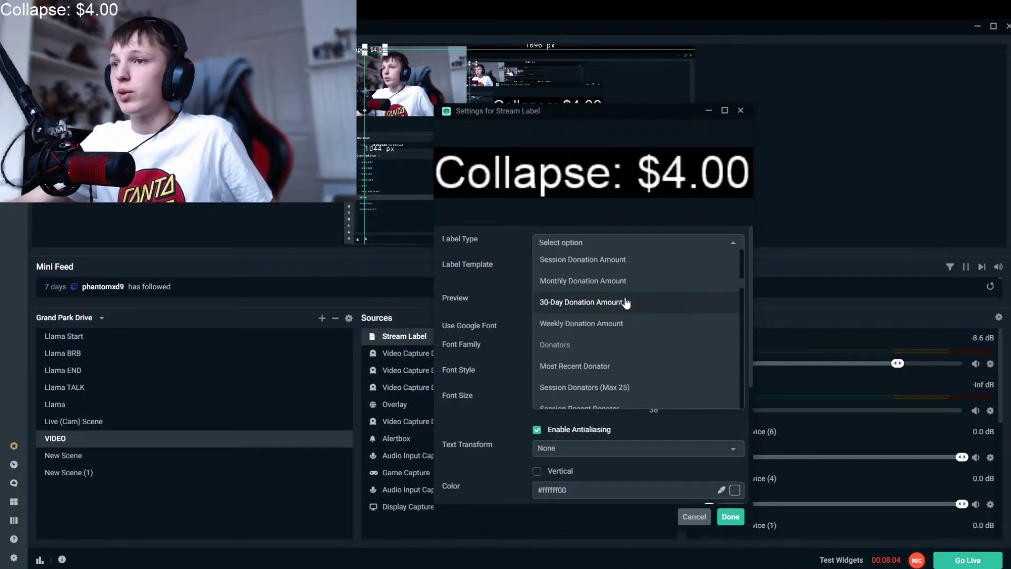
{"action": "scroll", "coordinate": [625, 302], "scroll_direction": "down", "scroll_amount": 1}
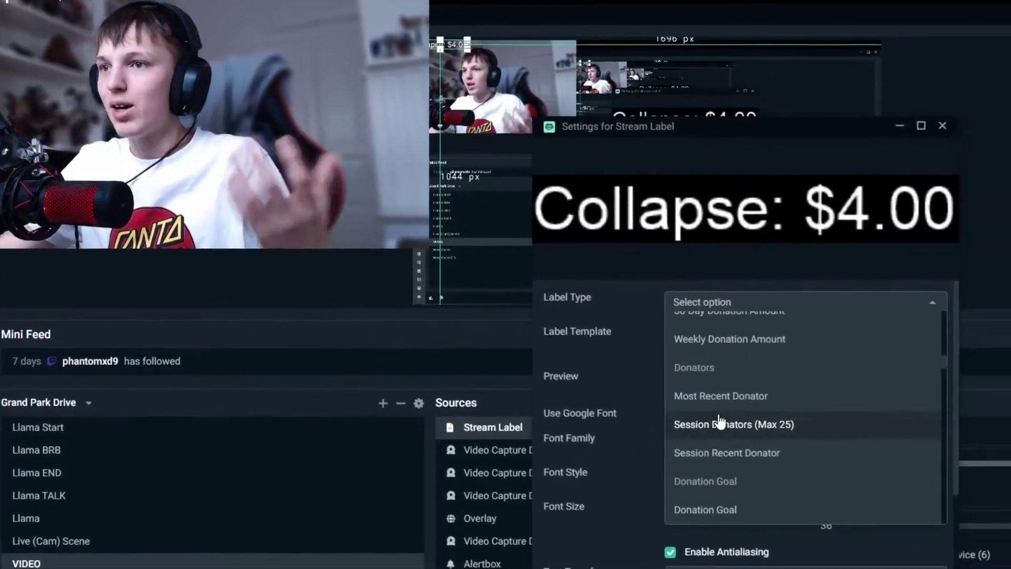
{"action": "scroll", "coordinate": [719, 421], "scroll_direction": "down", "scroll_amount": 2}
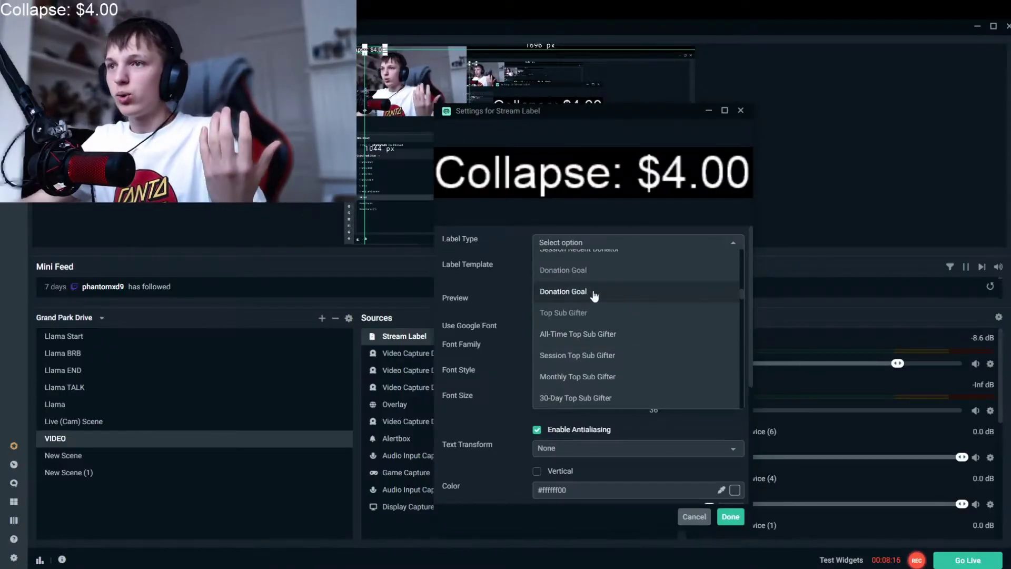
{"action": "scroll", "coordinate": [611, 290], "scroll_direction": "down", "scroll_amount": 1}
{"action": "scroll", "coordinate": [611, 300], "scroll_direction": "down", "scroll_amount": 2}
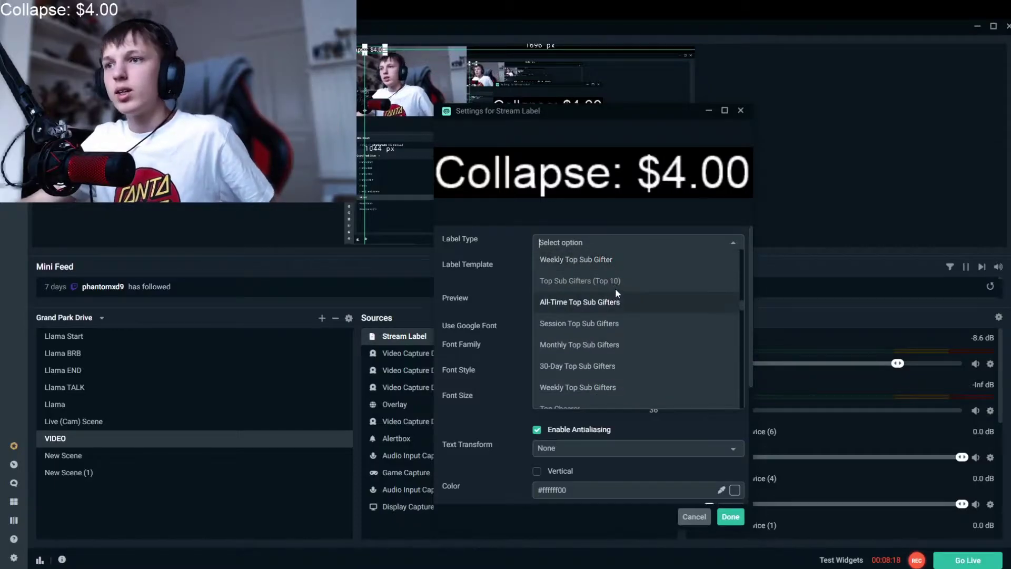
{"action": "scroll", "coordinate": [617, 292], "scroll_direction": "down", "scroll_amount": 1}
{"action": "scroll", "coordinate": [625, 293], "scroll_direction": "down", "scroll_amount": 2}
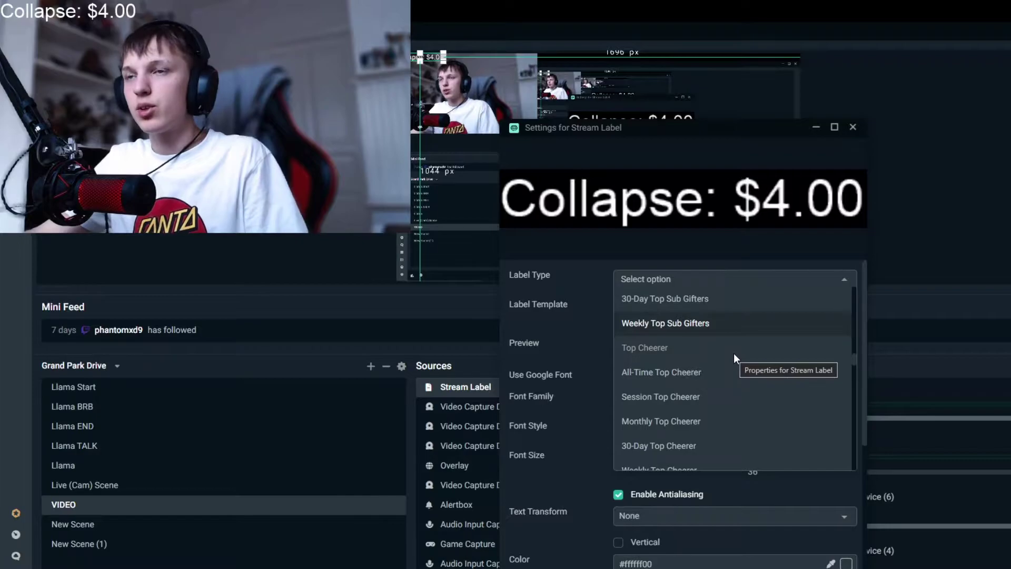
{"action": "scroll", "coordinate": [734, 354], "scroll_direction": "down", "scroll_amount": 2}
{"action": "scroll", "coordinate": [733, 353], "scroll_direction": "down", "scroll_amount": 2}
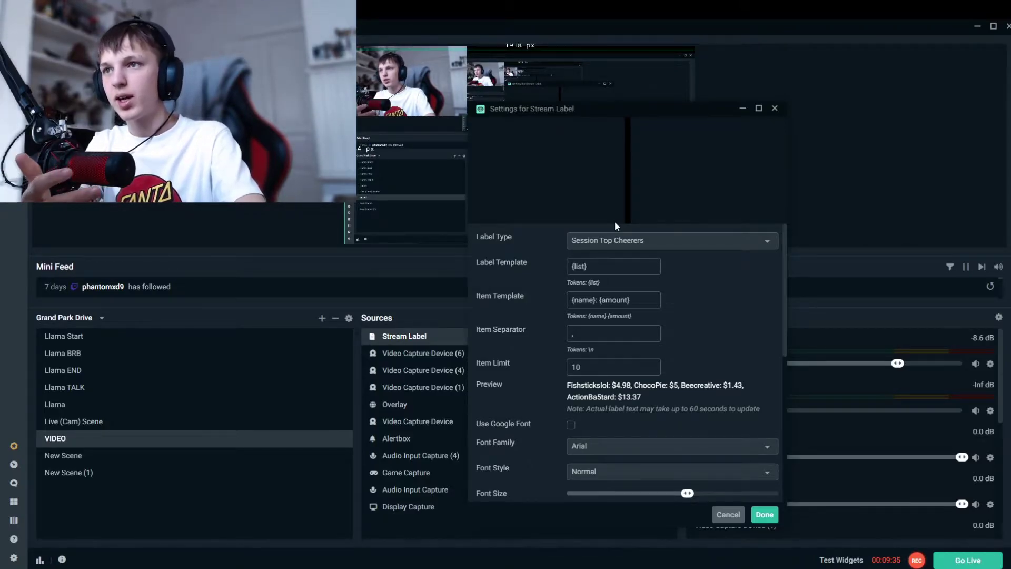
Switch the label type to Session Follower Count and start editing the empty template.
{"action": "left_click", "coordinate": [620, 239]}
{"action": "type", "text": "session"}
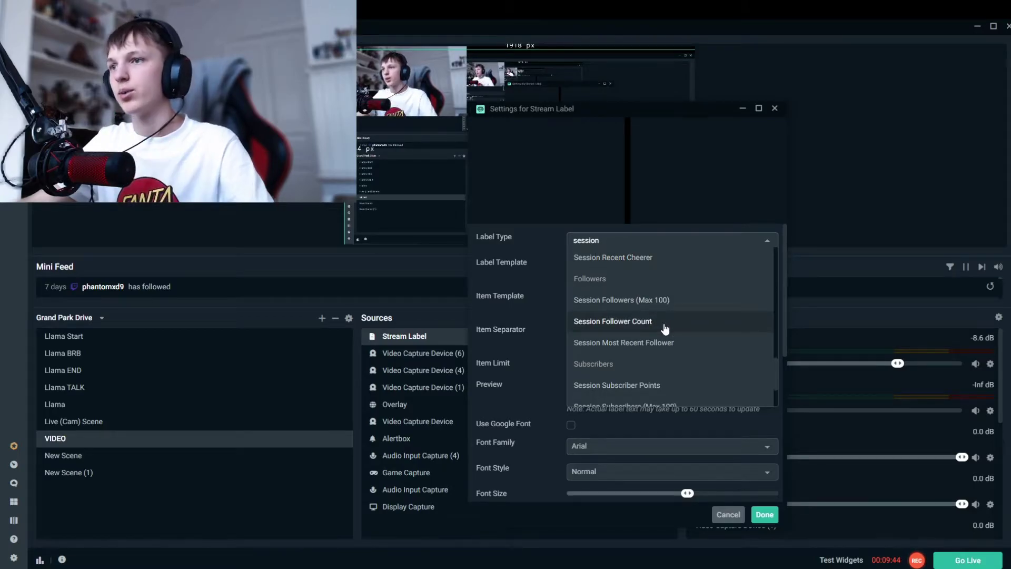
{"action": "left_click", "coordinate": [664, 323]}
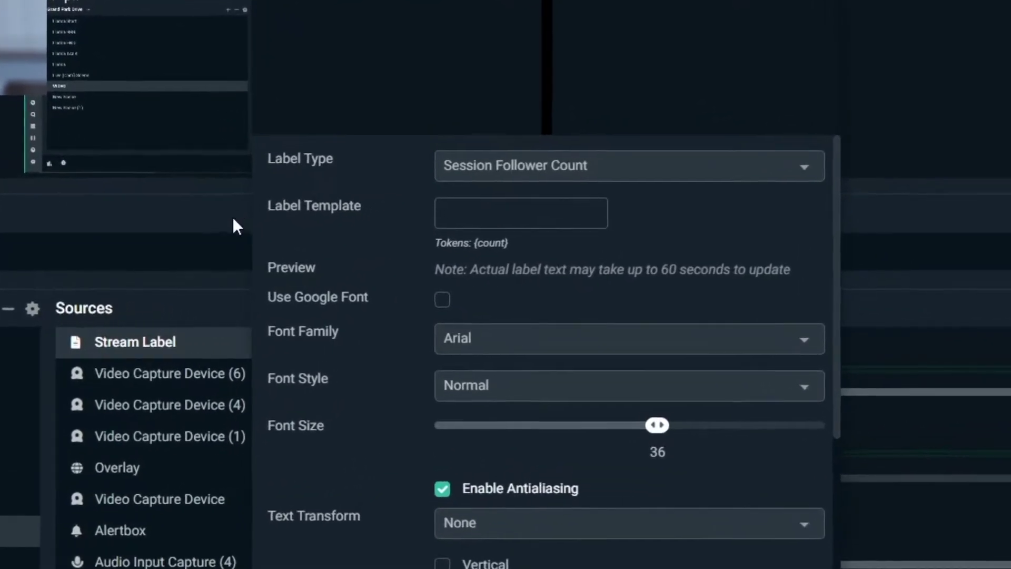
{"action": "left_click", "coordinate": [489, 205]}
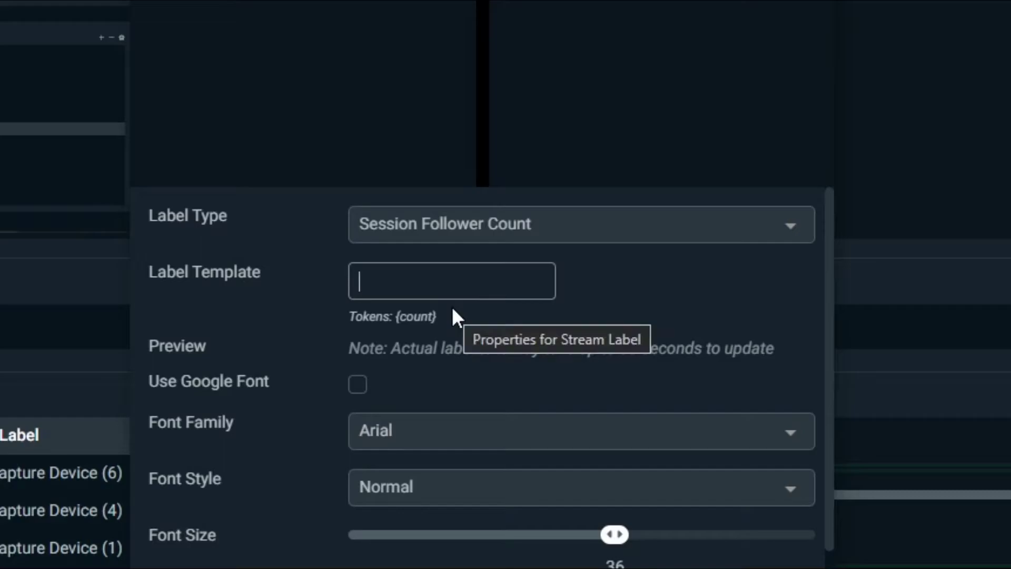
{"action": "type", "text": "Follower"}
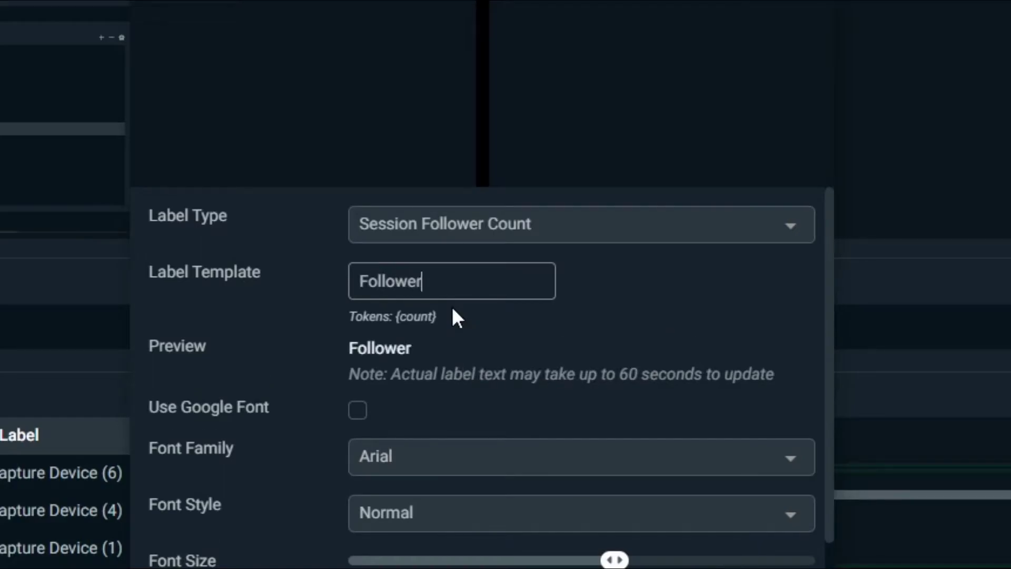
{"action": "type", "text": "s this stream"}
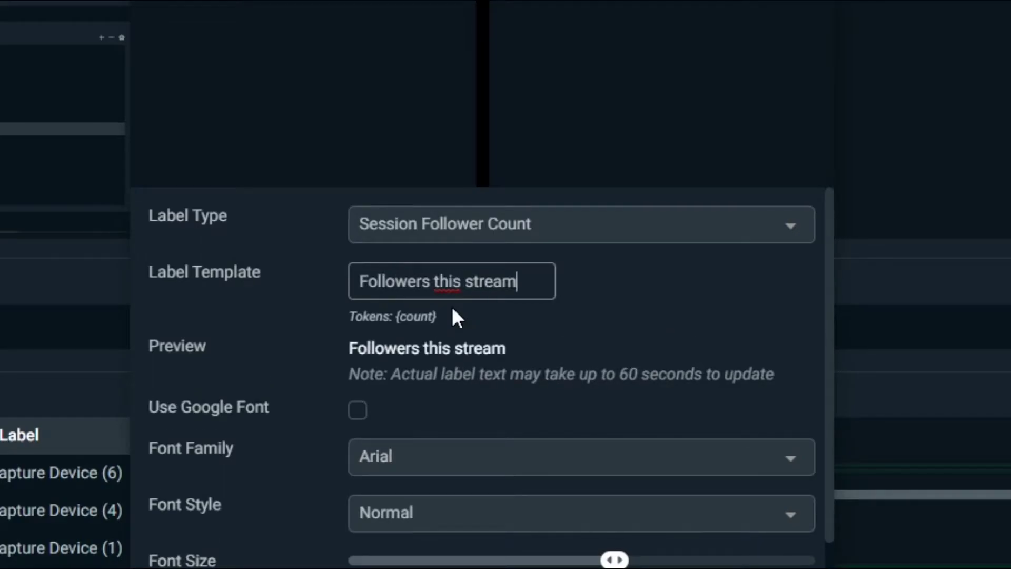
{"action": "type", "text": ":"}
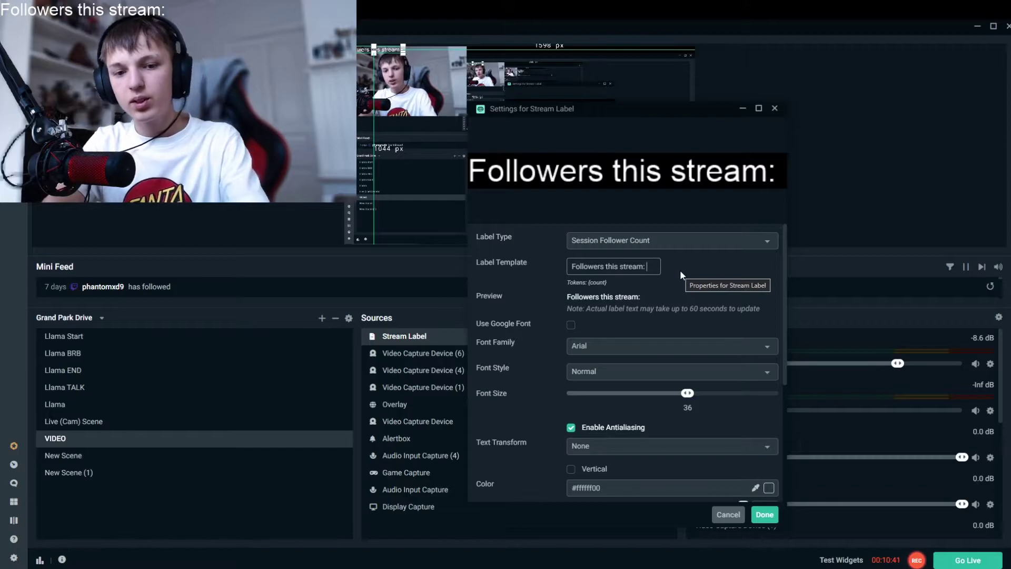
{"action": "type", "text": "{count}"}
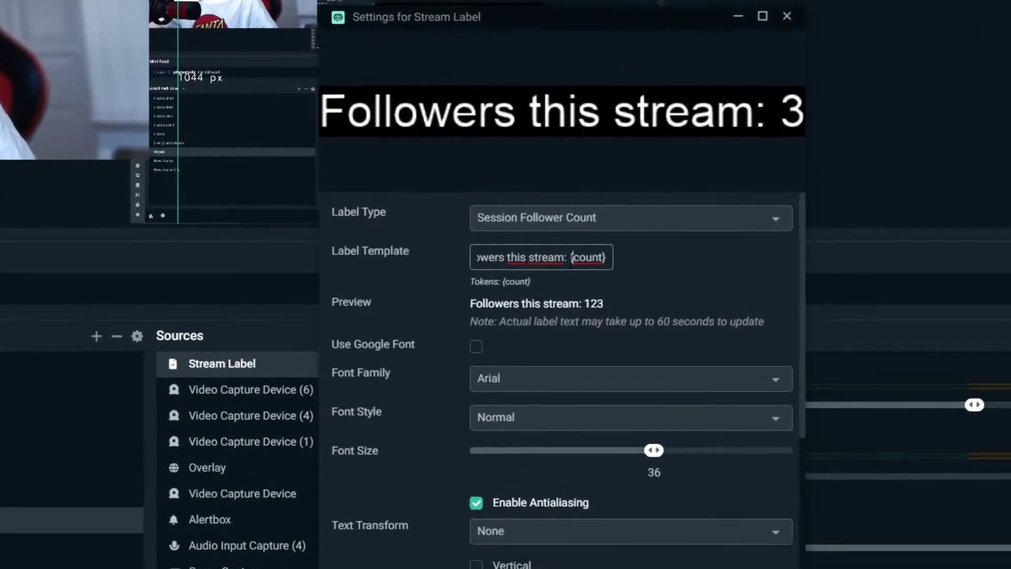
Set the label template to 'Followers this stream: {count}'.
{"action": "left_click_drag", "start_coordinate": [570, 257], "coordinate": [614, 259]}
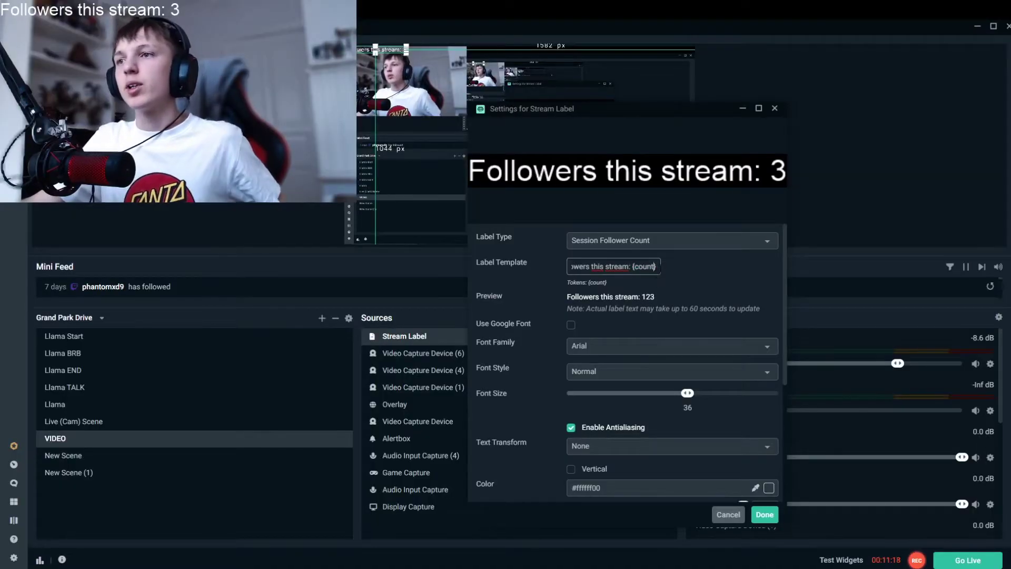
{"action": "key", "text": "shift+Left"}
{"action": "key", "text": "shift+Left"}
{"action": "key", "text": "shift+Left"}
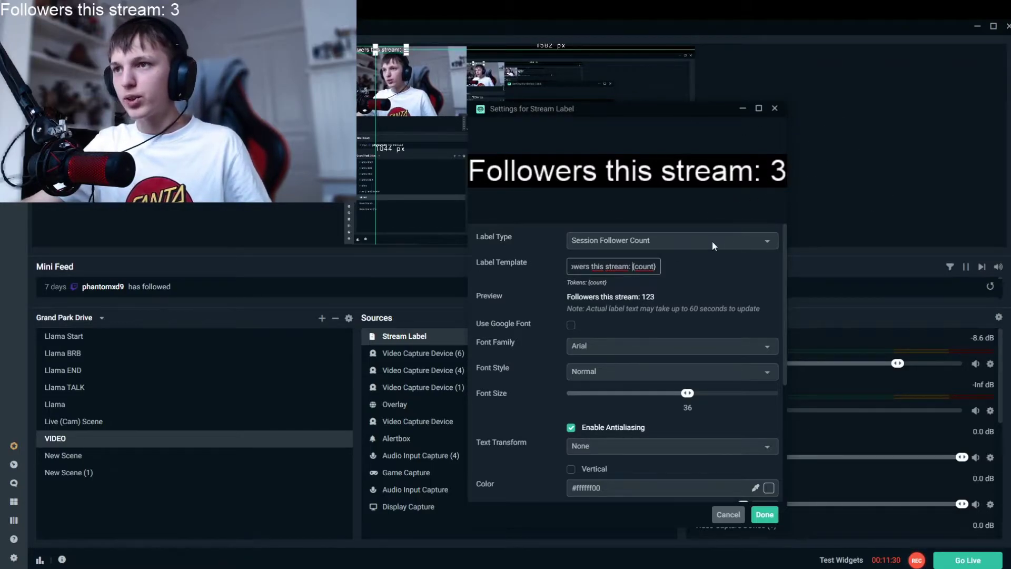
{"action": "key", "text": "ctrl+a"}
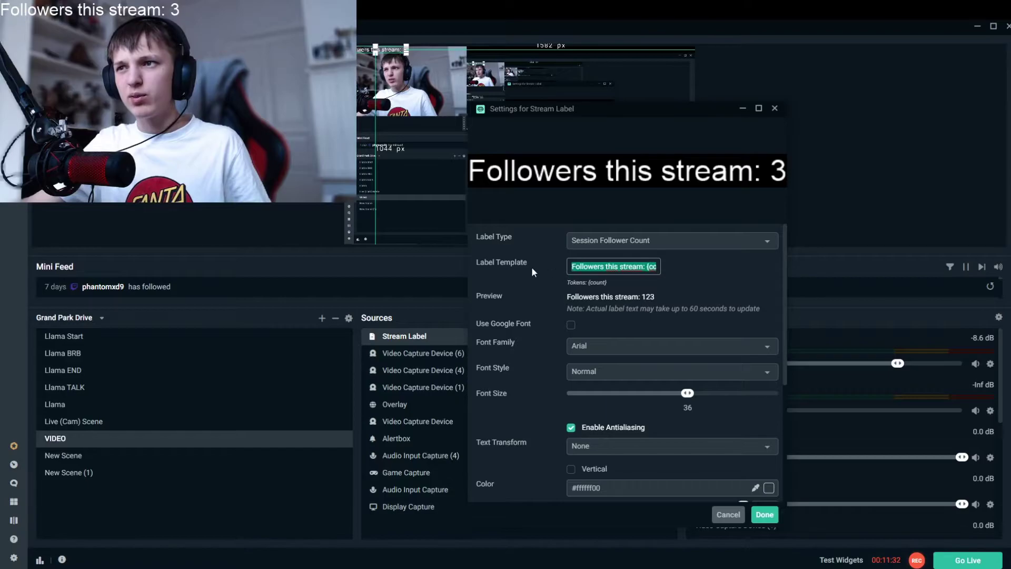
{"action": "left_click", "coordinate": [722, 267]}
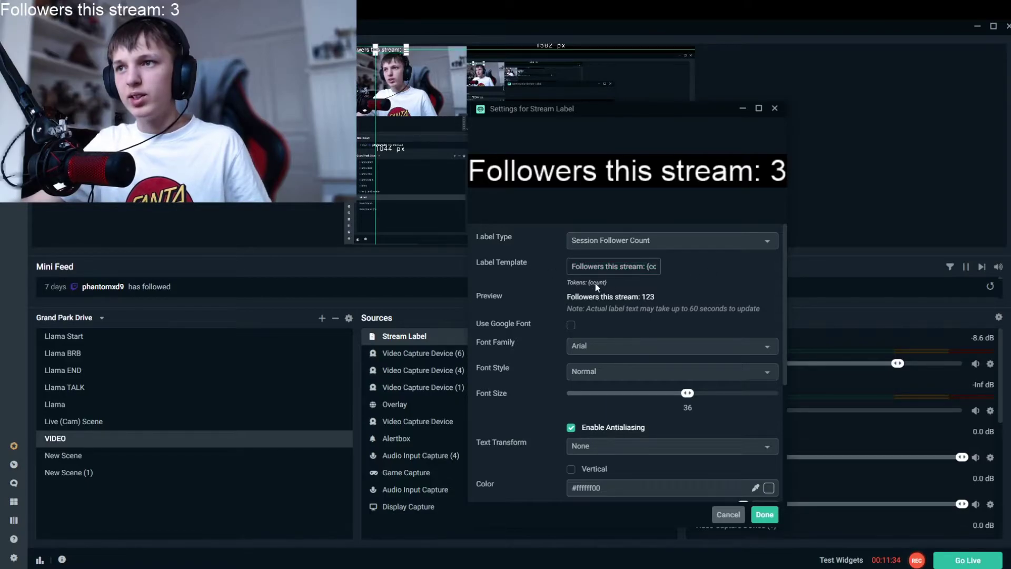
{"action": "key", "text": "ctrl+a"}
{"action": "mouse_move", "coordinate": [600, 267]}
{"action": "left_mouse_down"}
{"action": "mouse_move", "coordinate": [680, 268]}
{"action": "mouse_move", "coordinate": [634, 273]}
{"action": "left_mouse_up"}
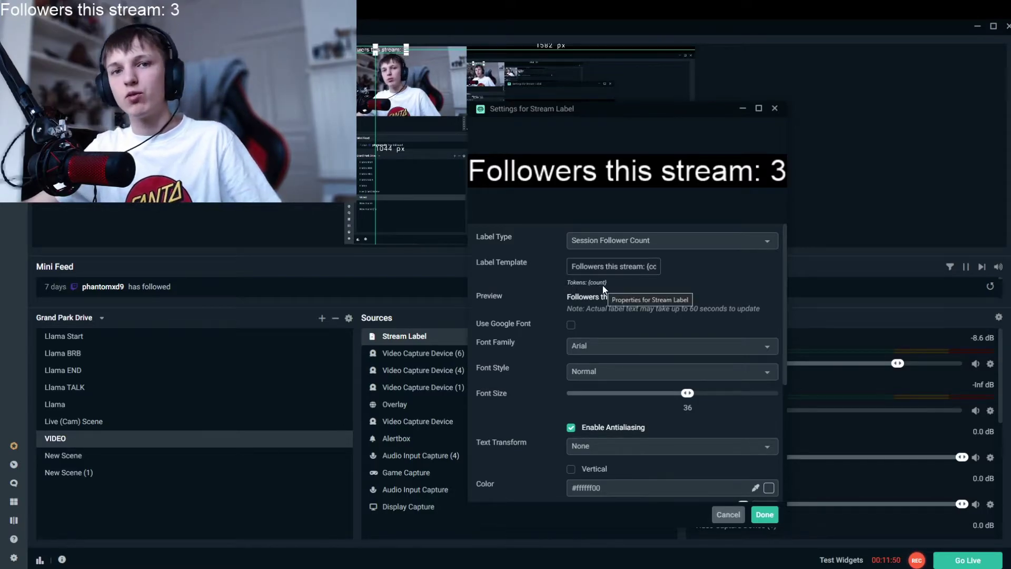
Switch the label type to Most Recent Follower, with template 'Recent follower: {name}'.
{"action": "left_click", "coordinate": [653, 241]}
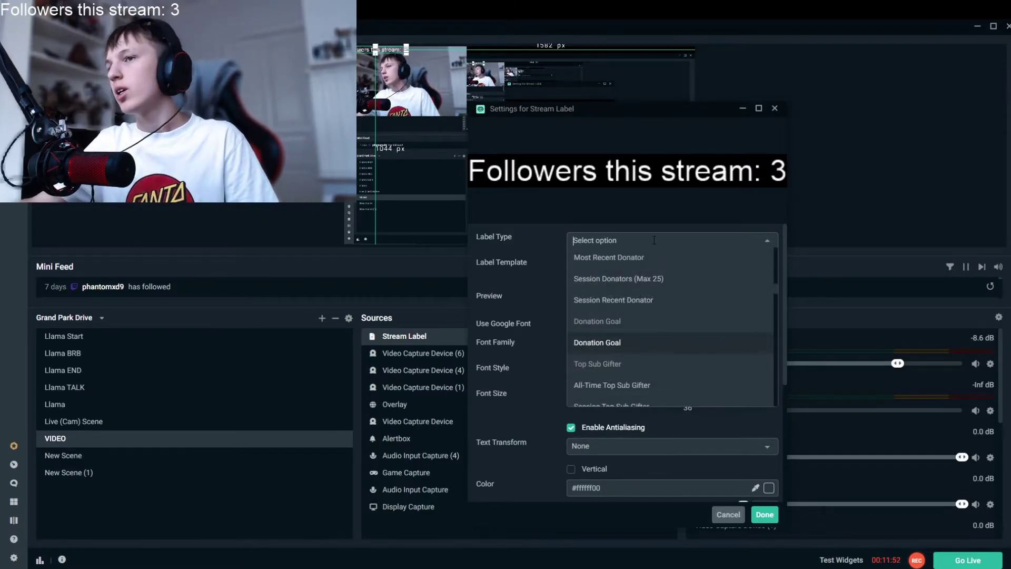
{"action": "scroll", "coordinate": [656, 290], "scroll_direction": "down", "scroll_amount": 3}
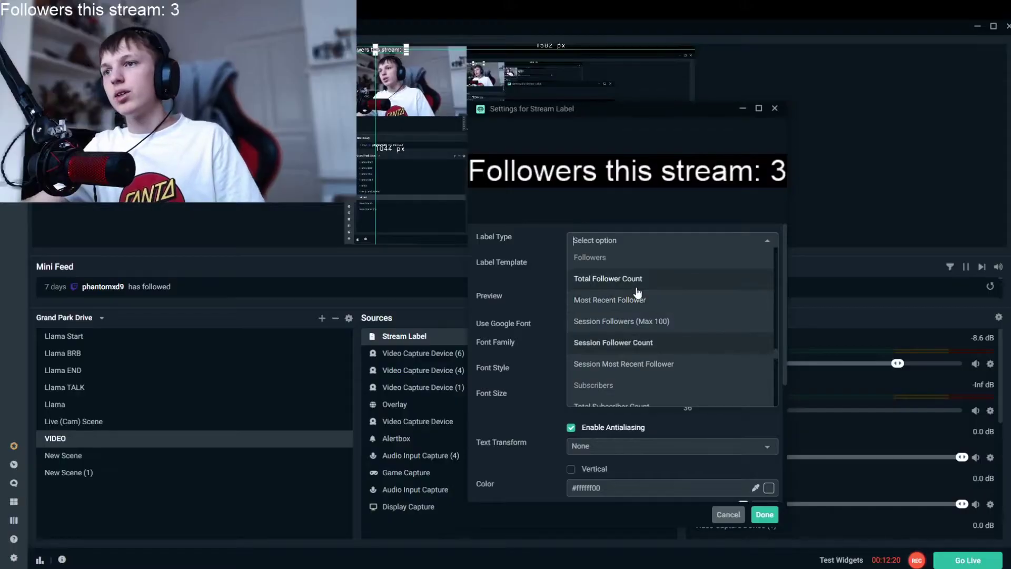
{"action": "left_click", "coordinate": [629, 300]}
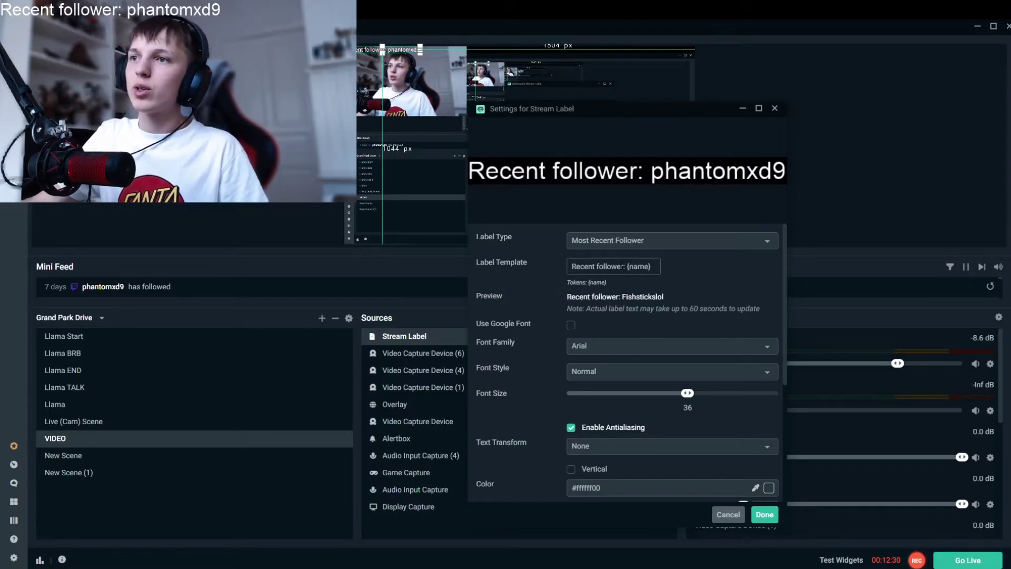
{"action": "left_click", "coordinate": [521, 260]}
{"action": "left_click", "coordinate": [673, 263]}
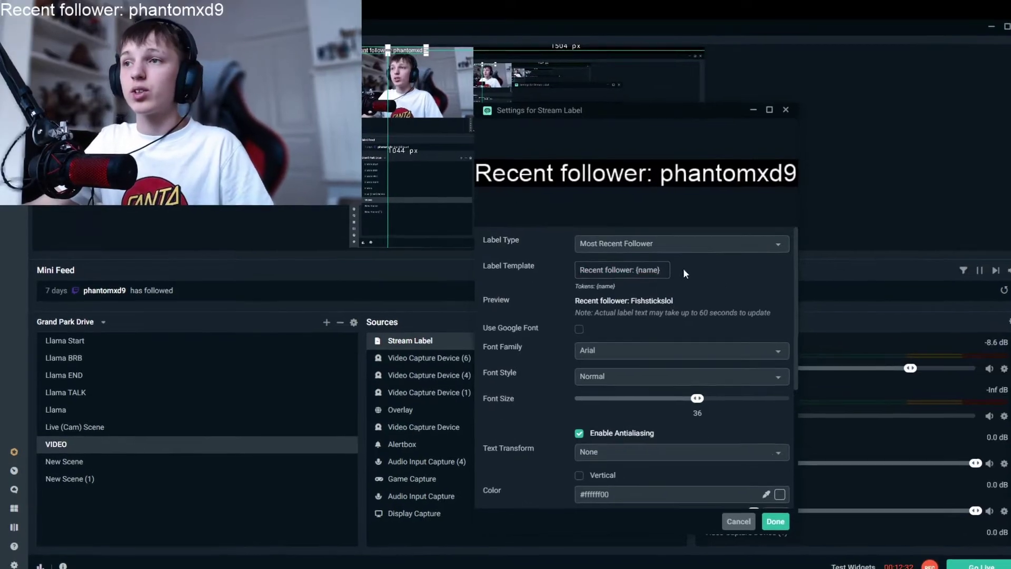
{"action": "left_click", "coordinate": [639, 269]}
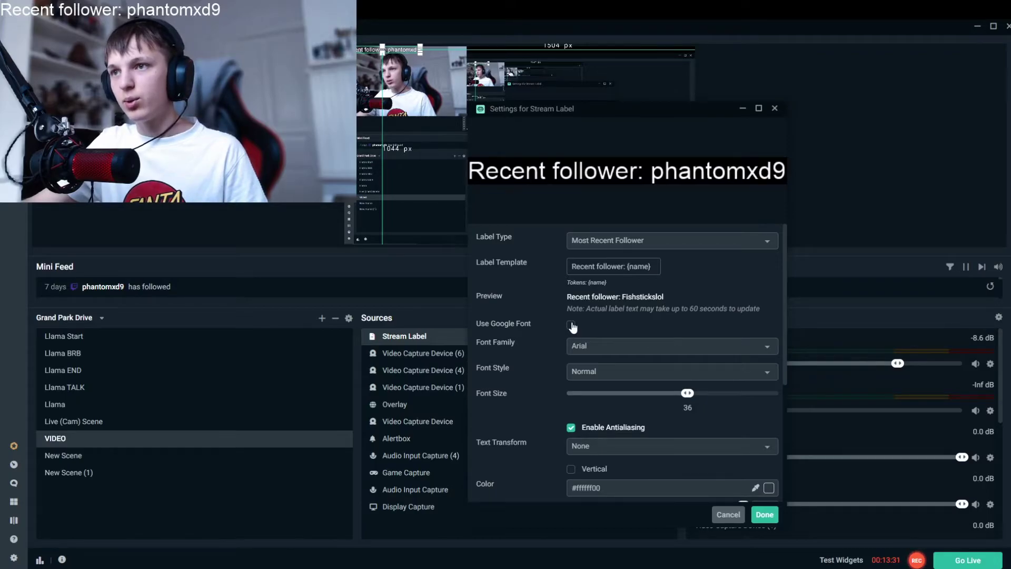
Turn Use Google Font off so the label uses Arial Black, keeping Text Transform at None.
{"action": "left_click", "coordinate": [571, 325]}
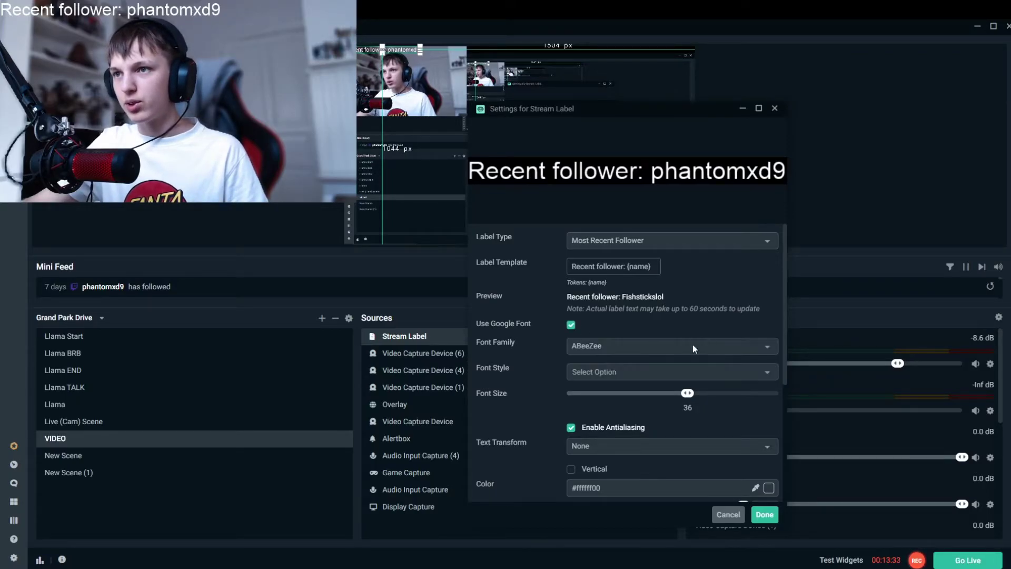
{"action": "left_click", "coordinate": [571, 325]}
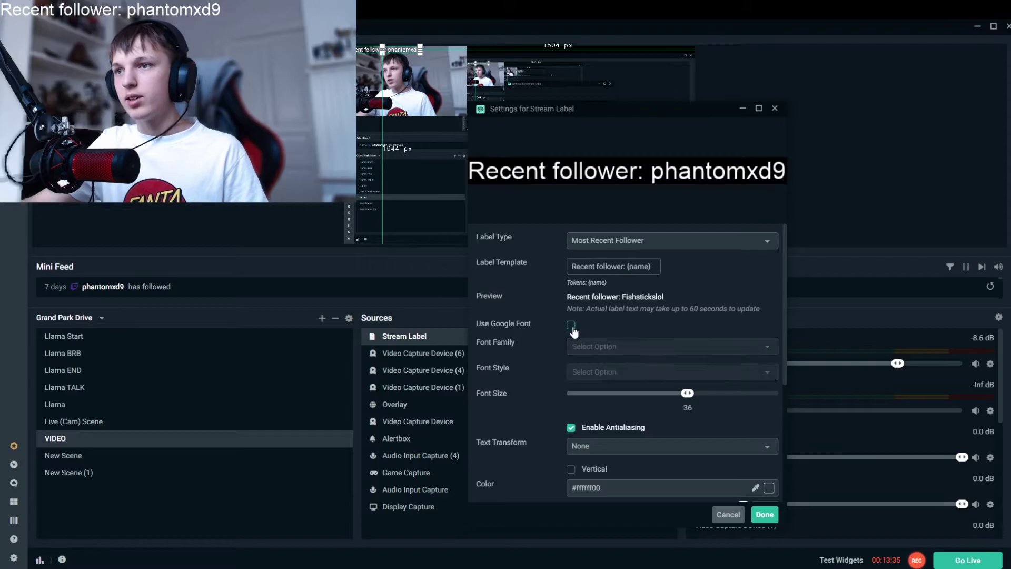
{"action": "left_click", "coordinate": [571, 325]}
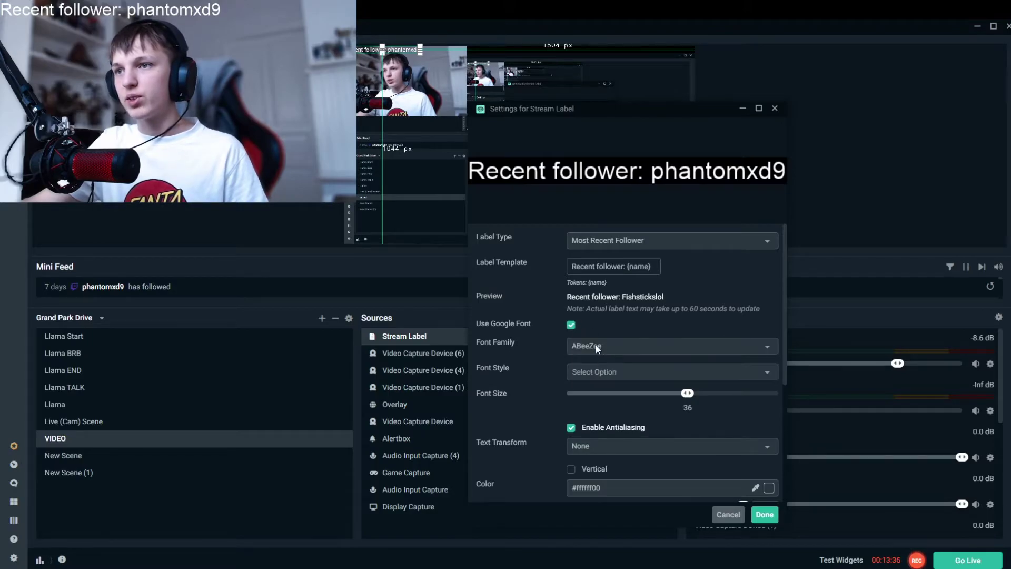
{"action": "left_click", "coordinate": [569, 347]}
{"action": "left_click", "coordinate": [571, 326]}
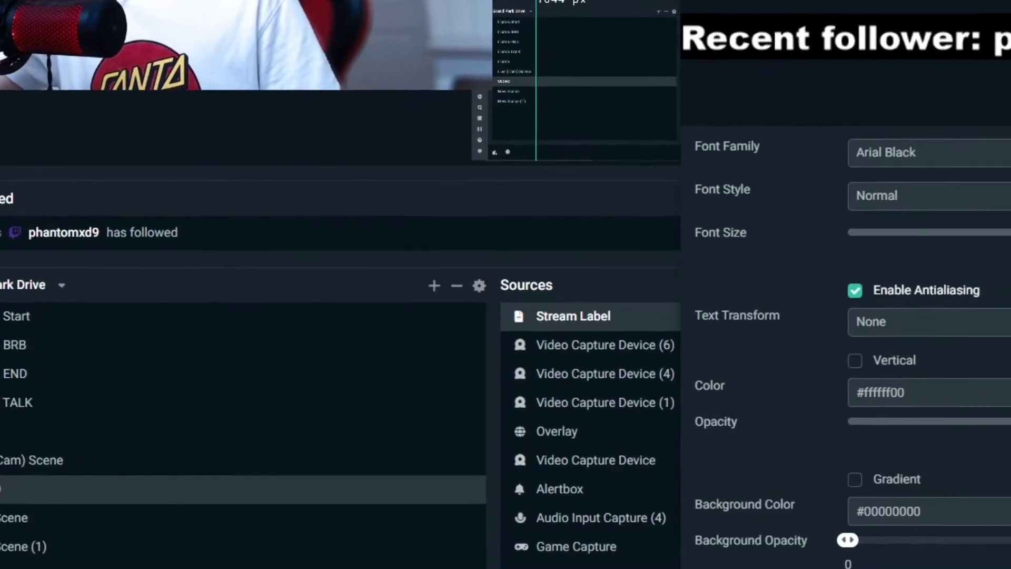
{"action": "left_click", "coordinate": [593, 338]}
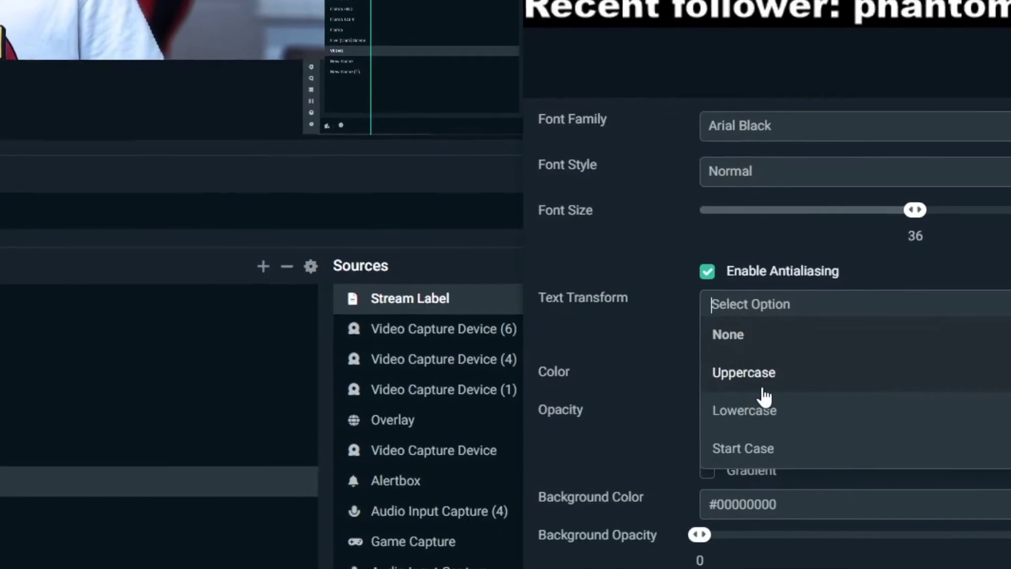
{"action": "left_click", "coordinate": [606, 324]}
{"action": "scroll", "coordinate": [565, 316], "scroll_direction": "down", "scroll_amount": 3}
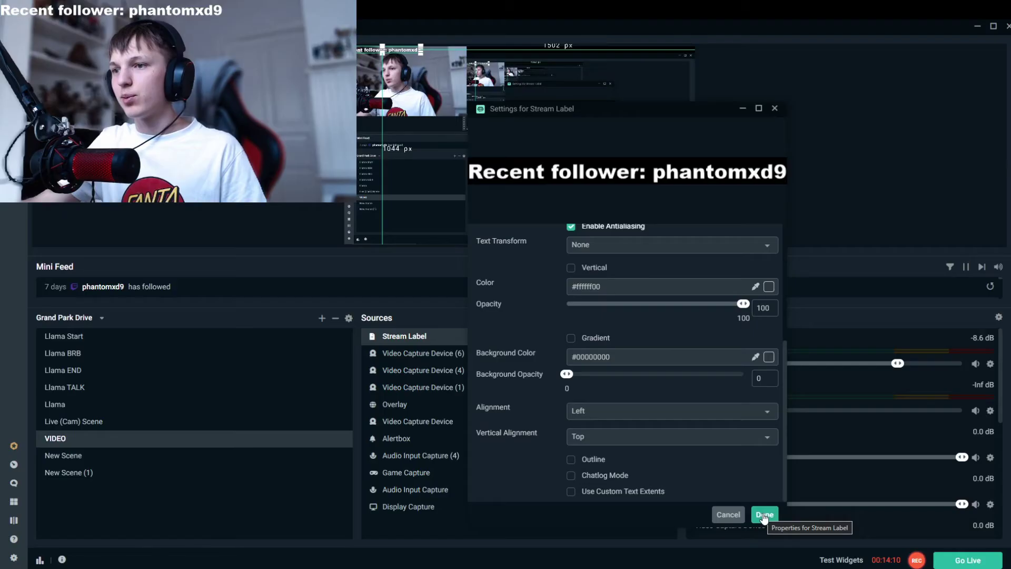
Save the label settings, then move and shrink the label to sit beneath the webcam.
{"action": "left_click", "coordinate": [775, 514]}
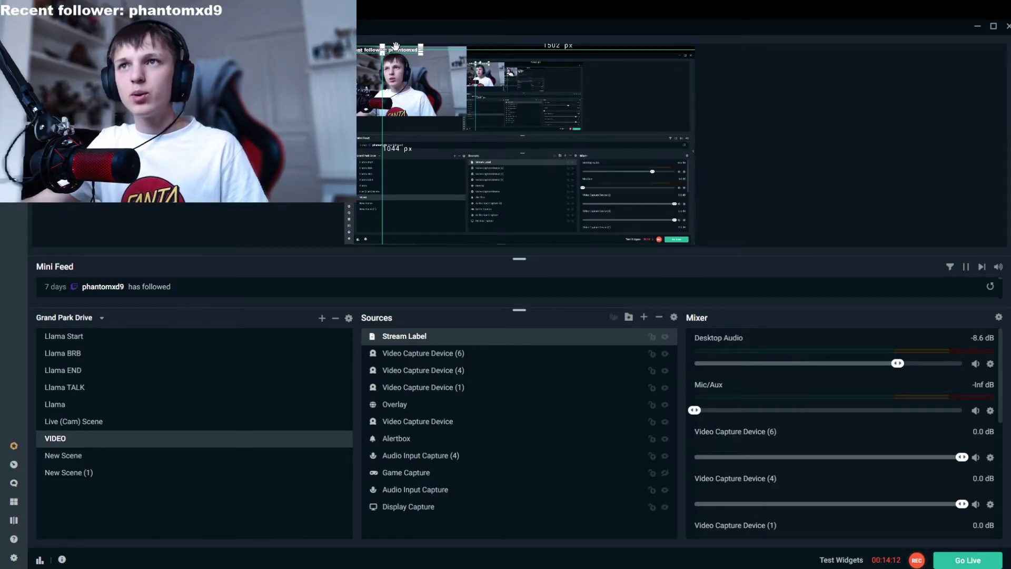
{"action": "mouse_move", "coordinate": [397, 46]}
{"action": "left_mouse_down"}
{"action": "mouse_move", "coordinate": [516, 107]}
{"action": "mouse_move", "coordinate": [523, 123]}
{"action": "left_mouse_up"}
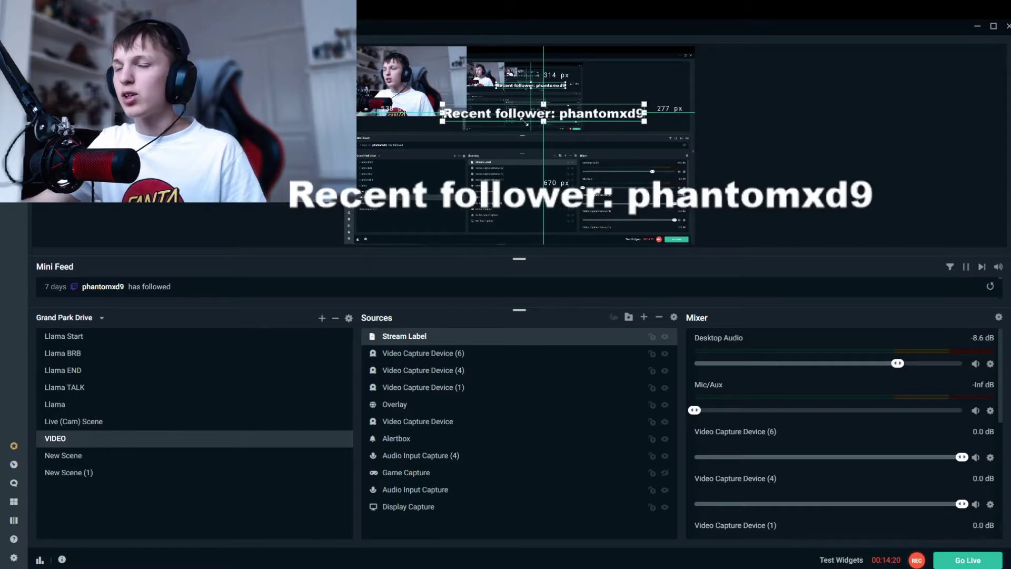
{"action": "left_click_drag", "start_coordinate": [568, 114], "coordinate": [567, 180]}
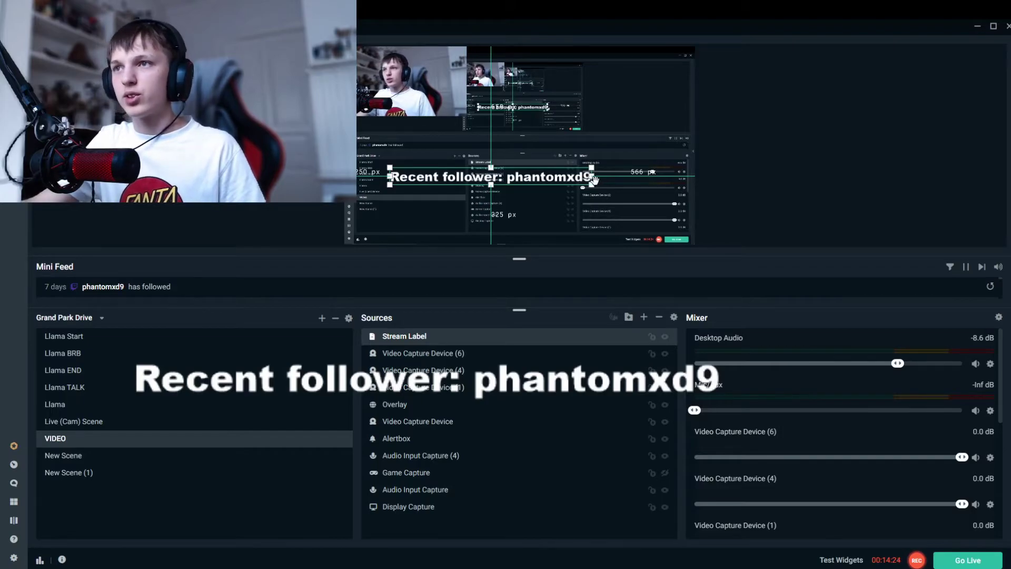
{"action": "mouse_move", "coordinate": [591, 182]}
{"action": "left_mouse_down"}
{"action": "mouse_move", "coordinate": [525, 176]}
{"action": "mouse_move", "coordinate": [512, 152]}
{"action": "mouse_move", "coordinate": [458, 124]}
{"action": "left_mouse_up"}
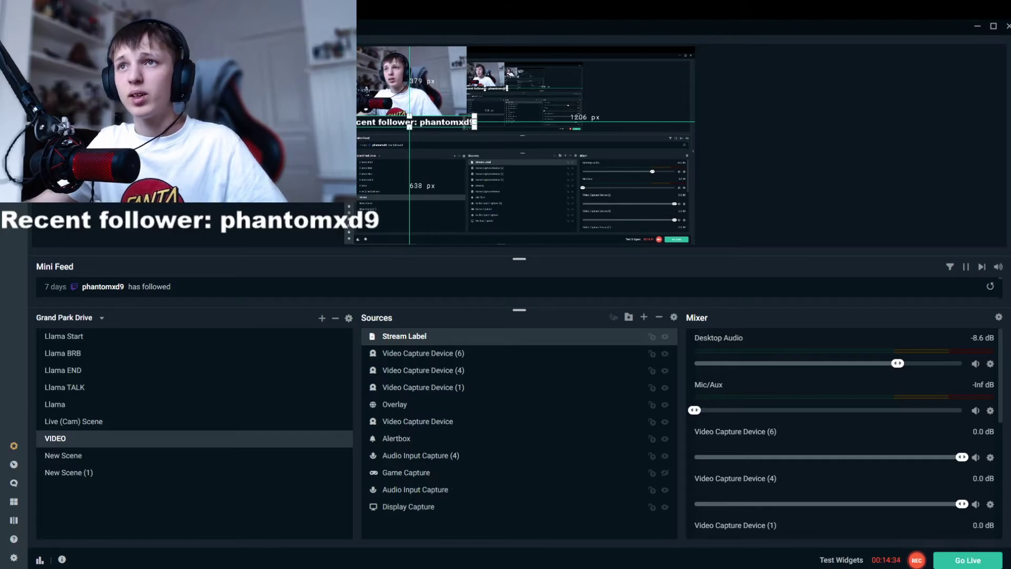
{"action": "left_click", "coordinate": [394, 404]}
{"action": "key", "text": "Escape"}
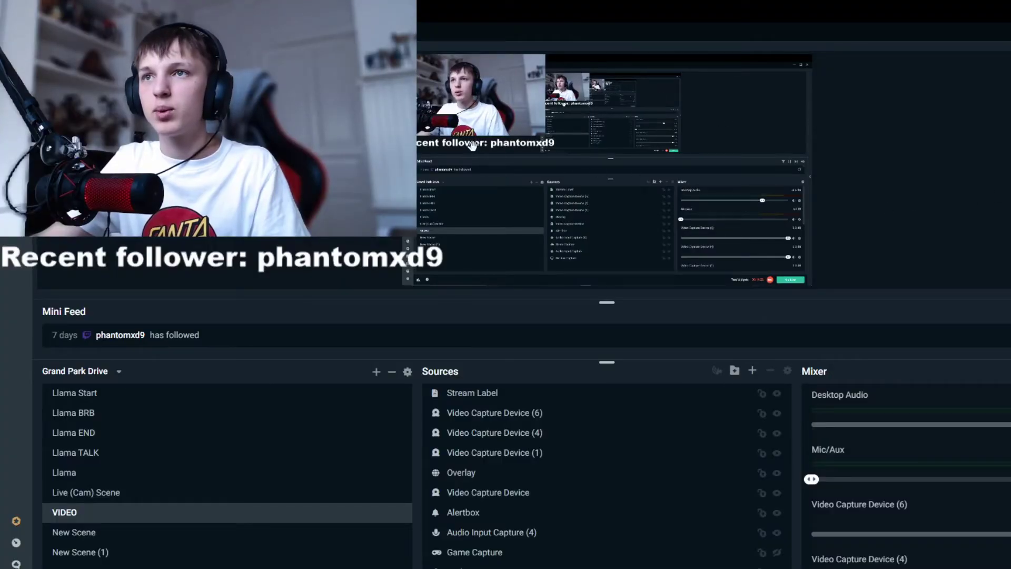
{"action": "left_click", "coordinate": [479, 143]}
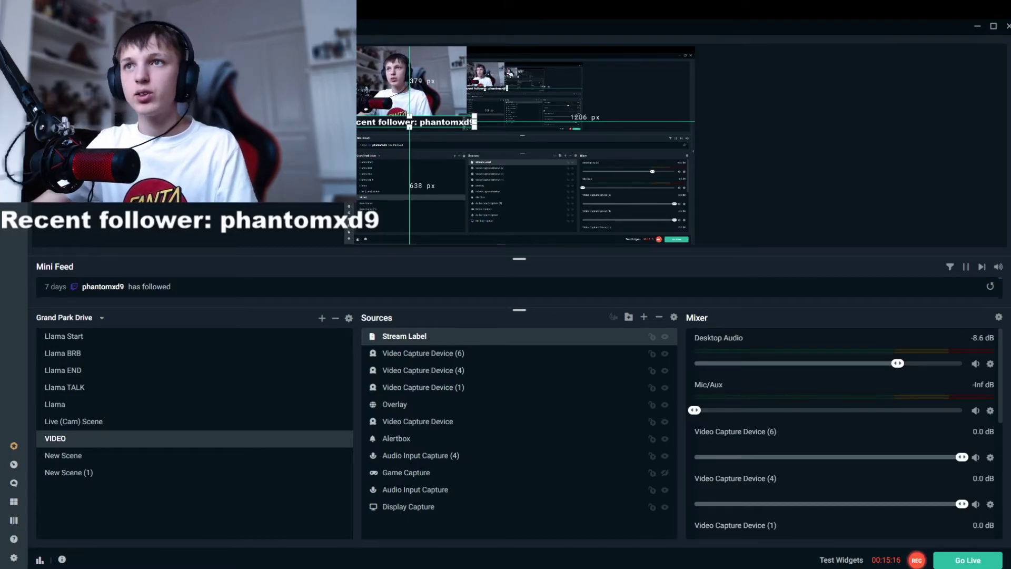
{"action": "left_click", "coordinate": [401, 122]}
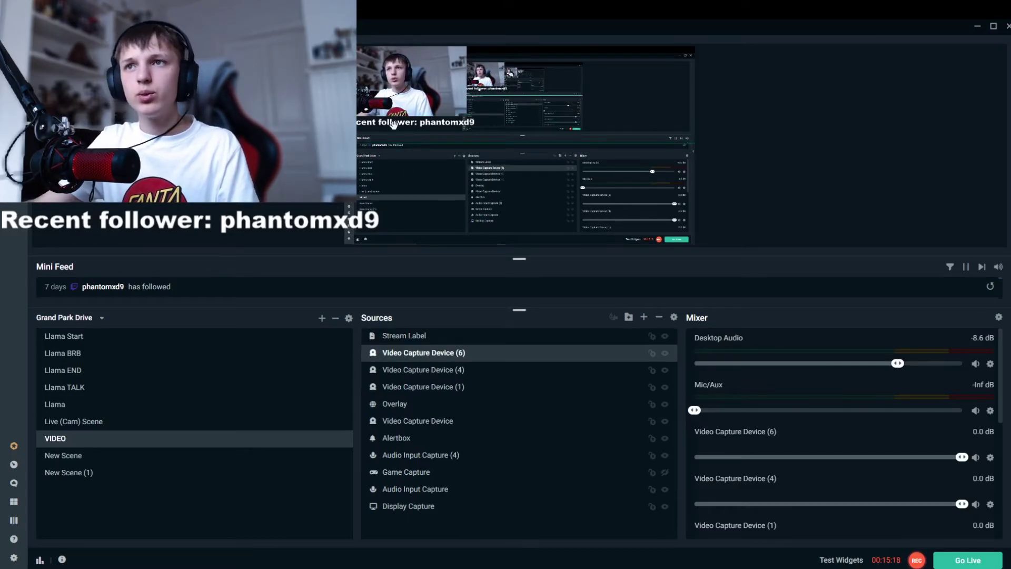
{"action": "left_click", "coordinate": [393, 125]}
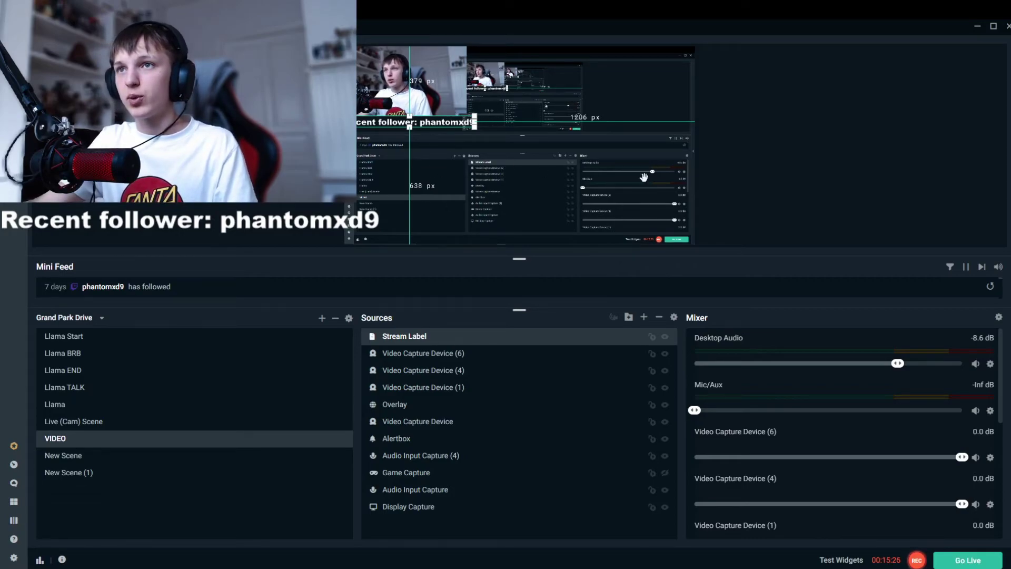
{"action": "left_click", "coordinate": [720, 194]}
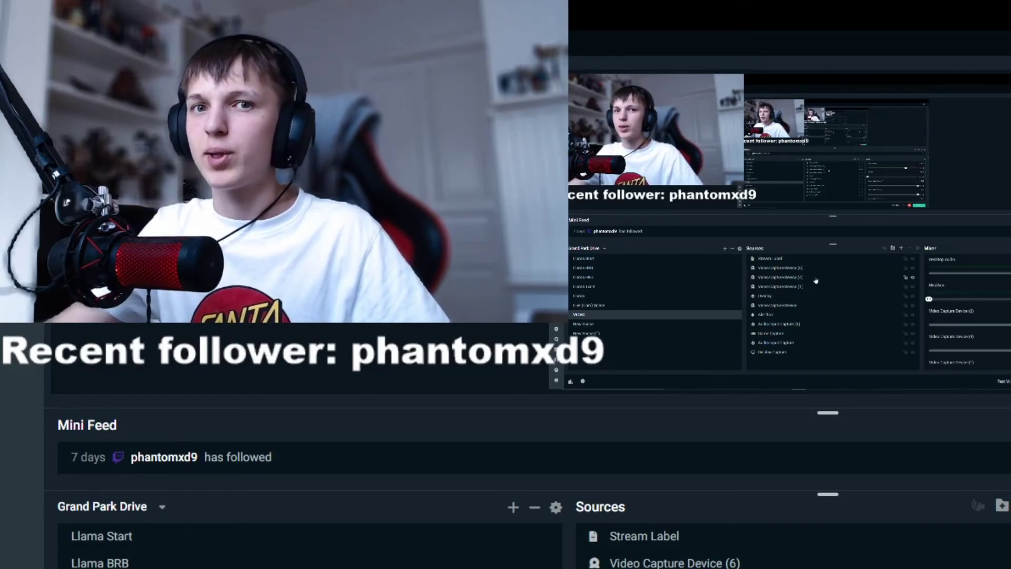
{"action": "left_click", "coordinate": [708, 194]}
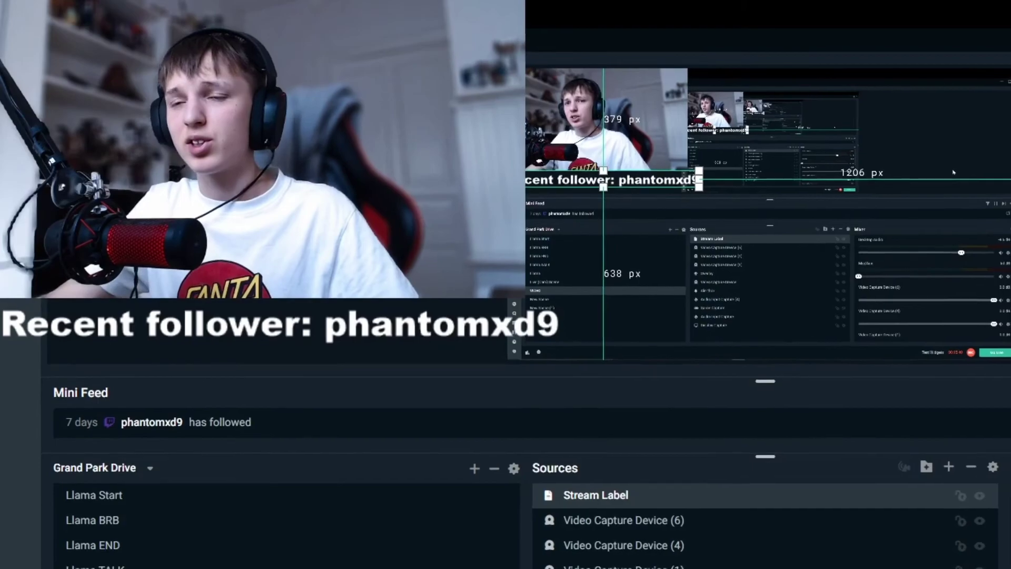
{"action": "left_click", "coordinate": [1007, 305]}
{"action": "left_click", "coordinate": [711, 480]}
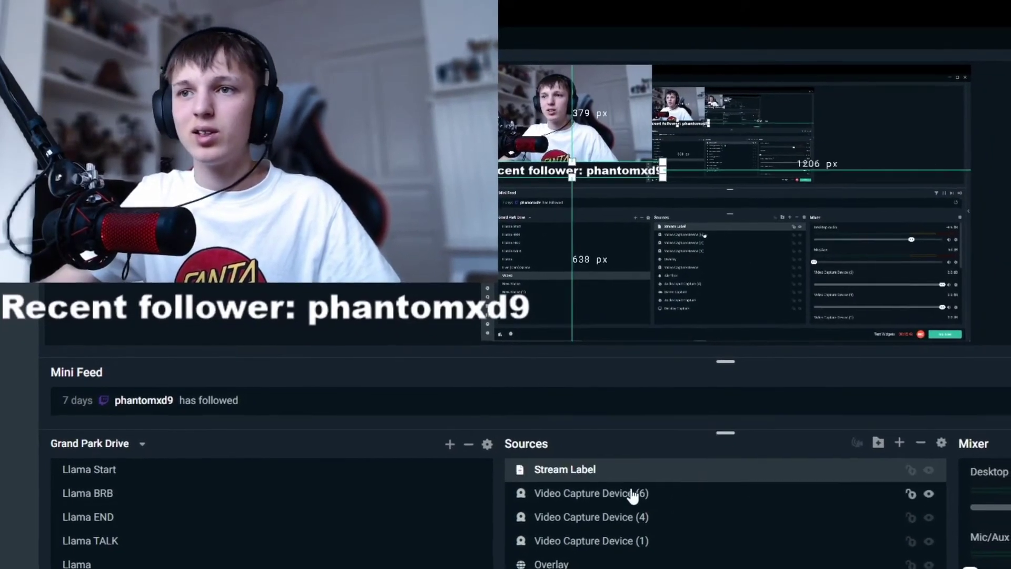